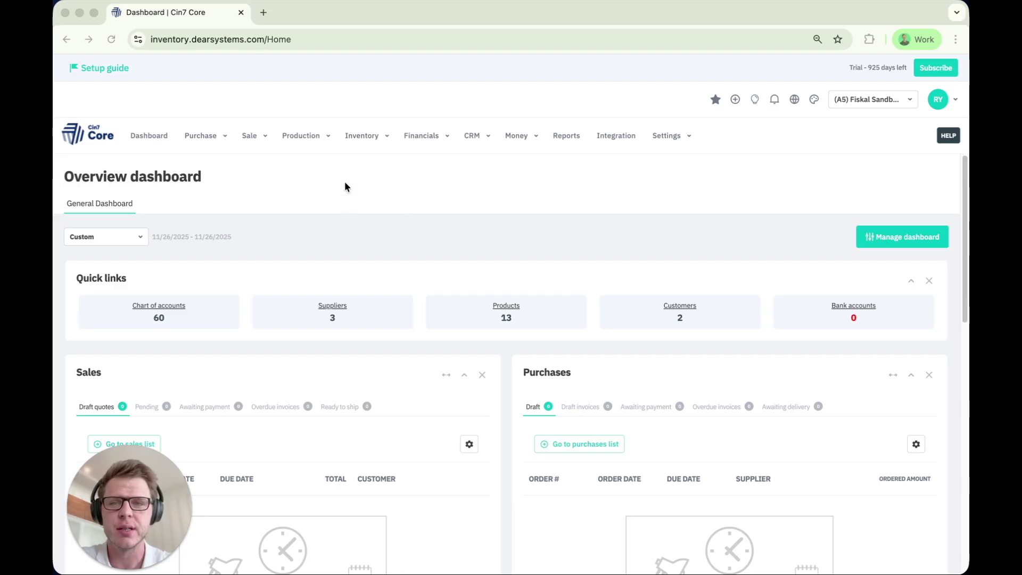
Open the inventory MRP run settings, load demand with details and set the planning period to Next month
{"action": "left_click", "coordinate": [365, 141]}
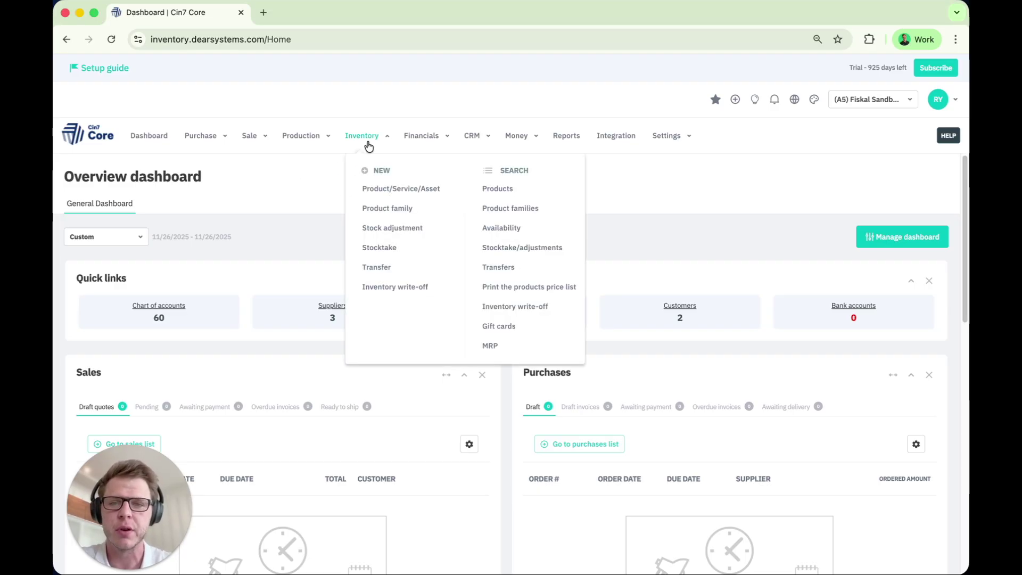
{"action": "left_click", "coordinate": [489, 347]}
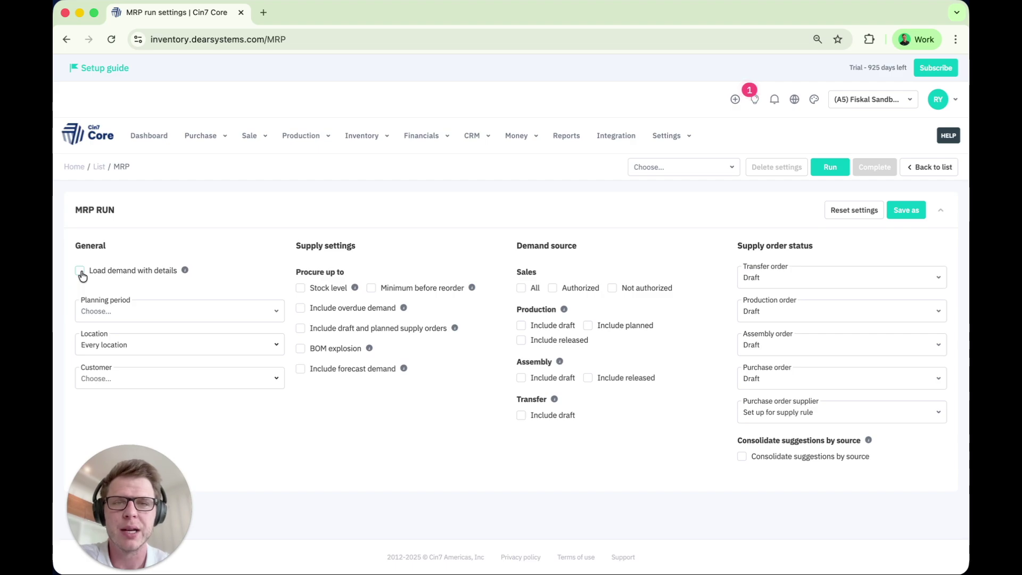
{"action": "left_click", "coordinate": [184, 273]}
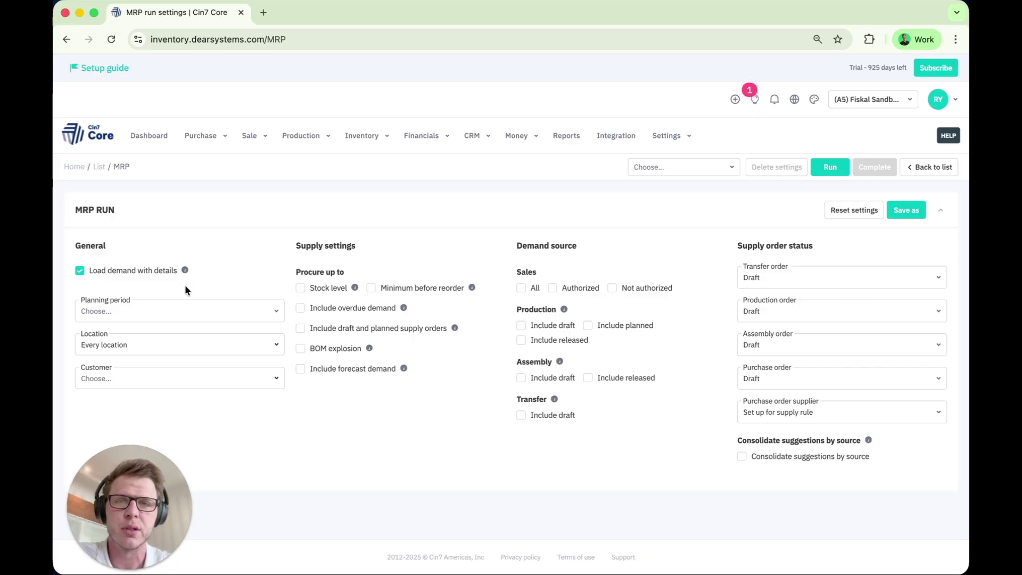
{"action": "left_click", "coordinate": [267, 312]}
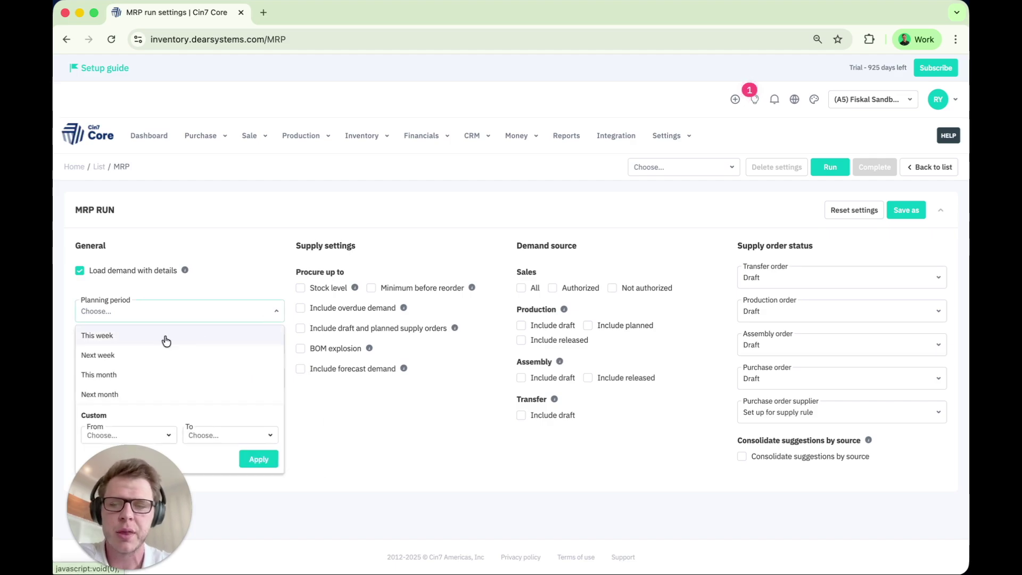
{"action": "left_click", "coordinate": [140, 393]}
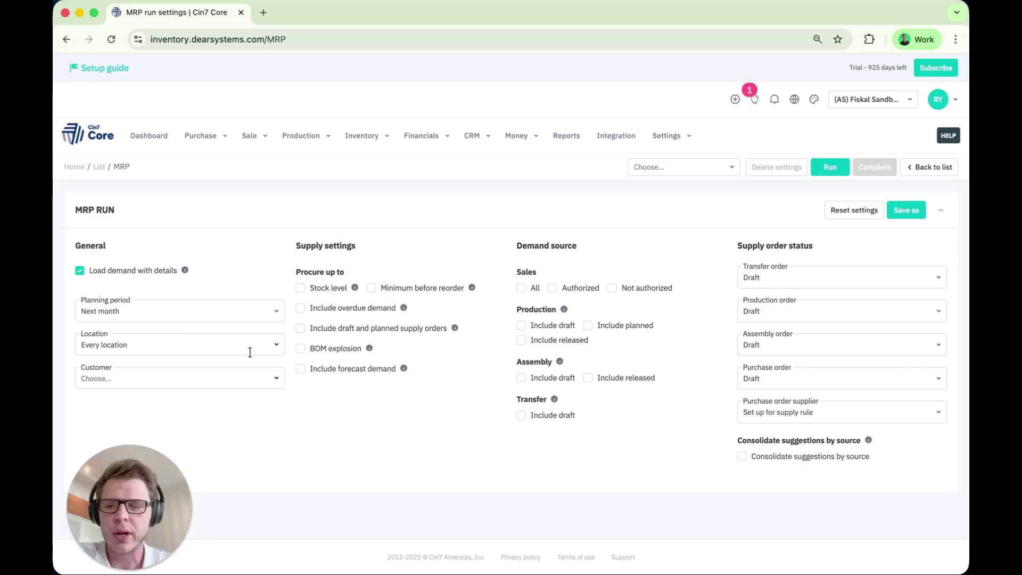
Try limiting the location to A Main Warehouse with Amazon FBA or Deo Lab Location, and restore Every location
{"action": "left_click", "coordinate": [276, 349]}
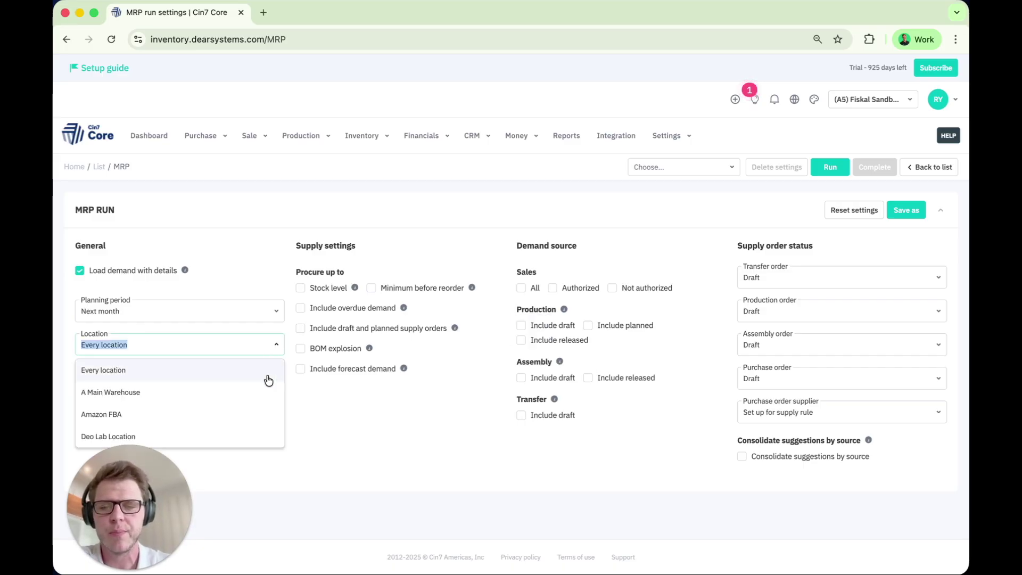
{"action": "left_click", "coordinate": [256, 396]}
{"action": "left_click", "coordinate": [257, 417]}
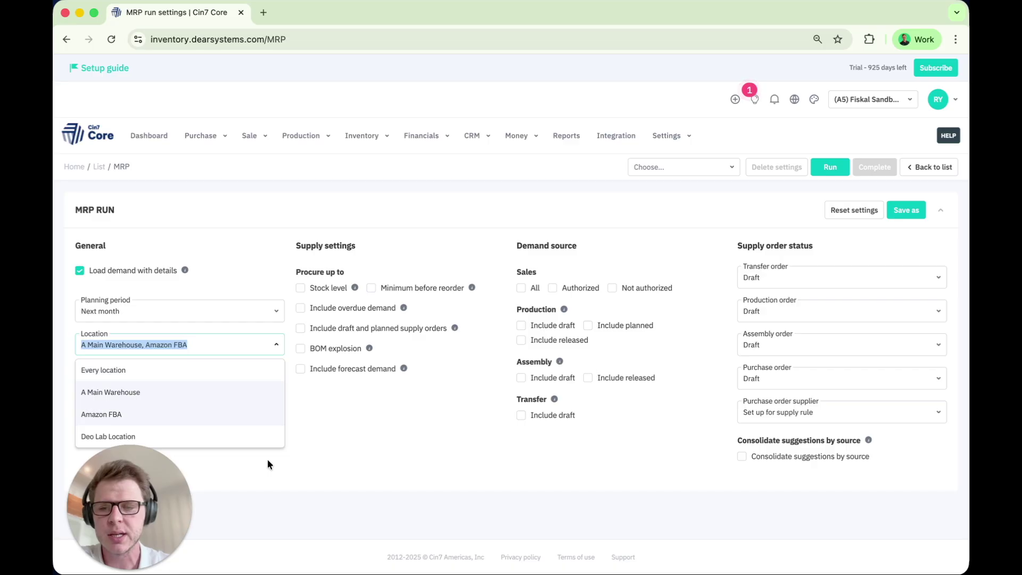
{"action": "left_click", "coordinate": [251, 416]}
{"action": "left_click", "coordinate": [248, 432]}
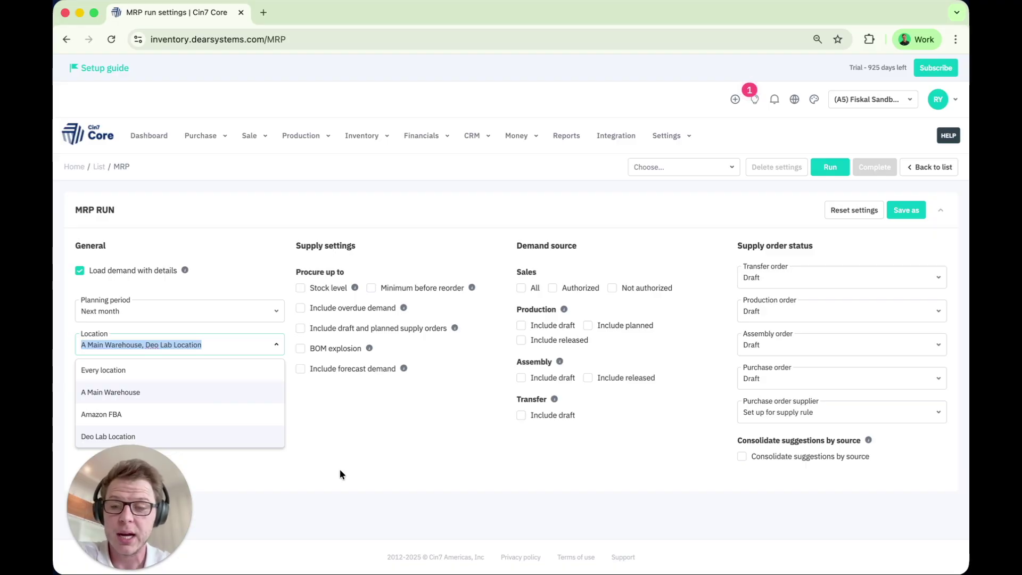
{"action": "left_click", "coordinate": [209, 369]}
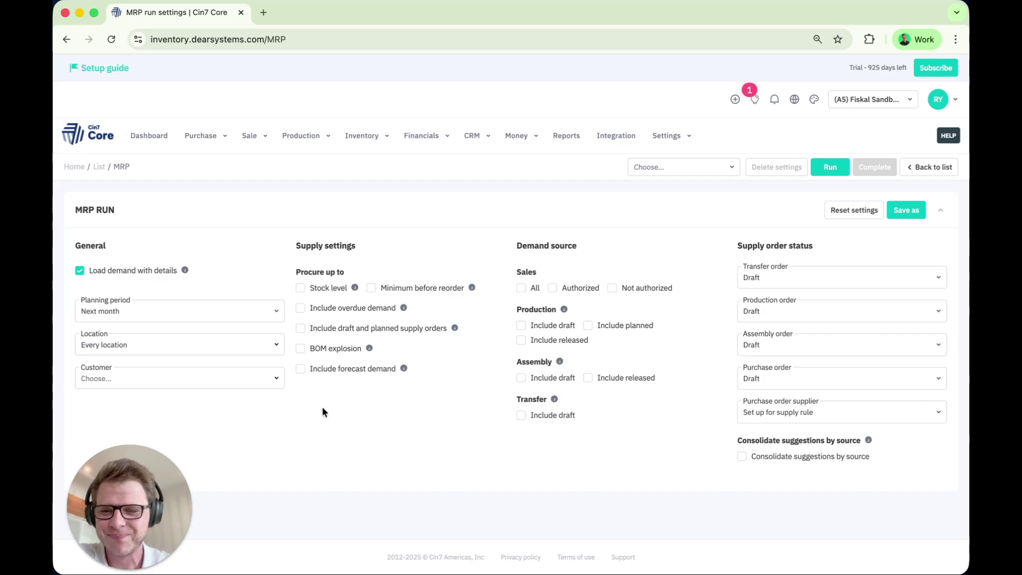
{"action": "left_click", "coordinate": [277, 345]}
{"action": "key", "text": "Down"}
{"action": "left_click", "coordinate": [242, 434]}
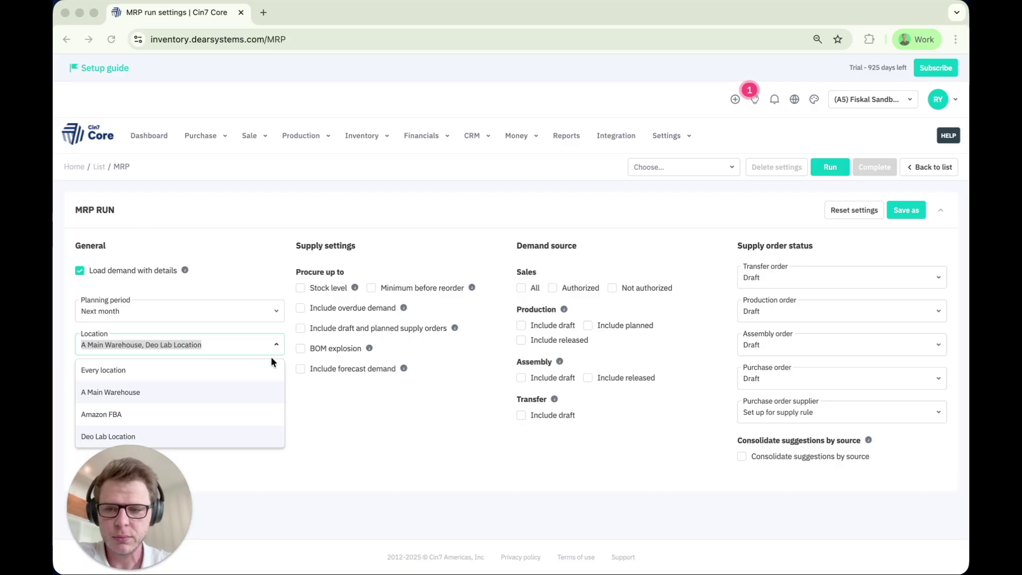
{"action": "left_click", "coordinate": [231, 369]}
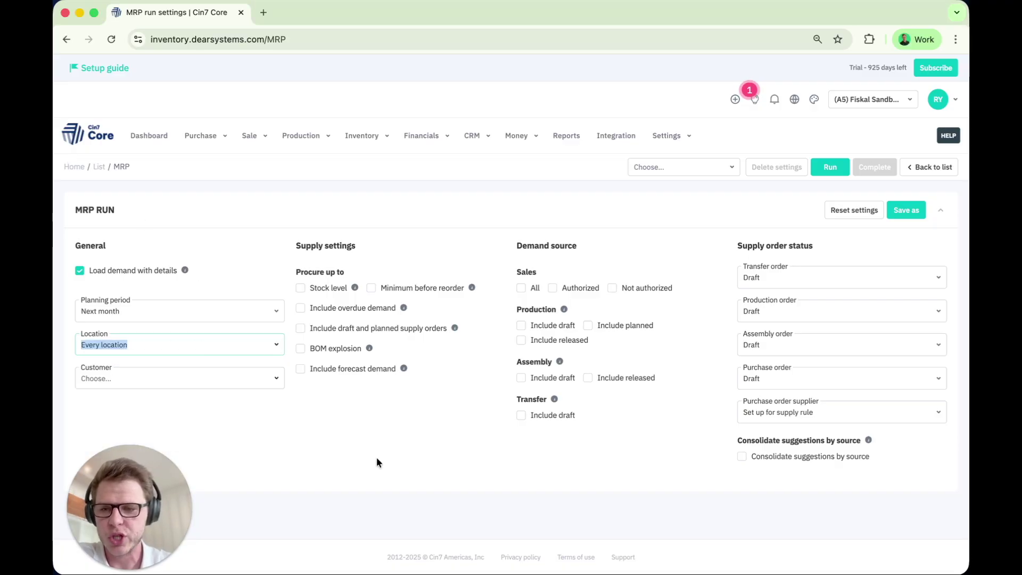
Review the customers available for filtering the MRP run without choosing one
{"action": "left_click", "coordinate": [281, 381]}
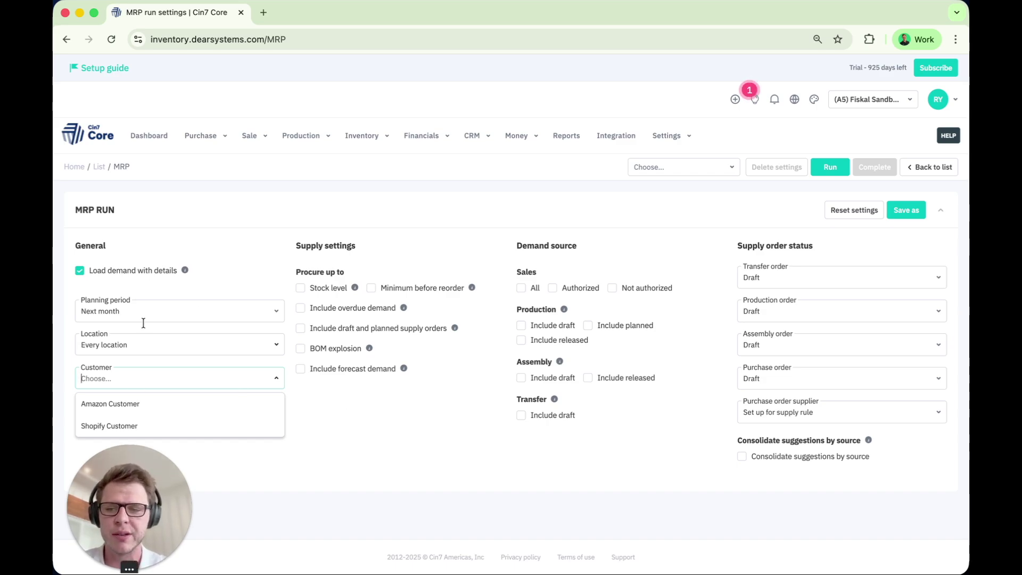
{"action": "left_click", "coordinate": [326, 421]}
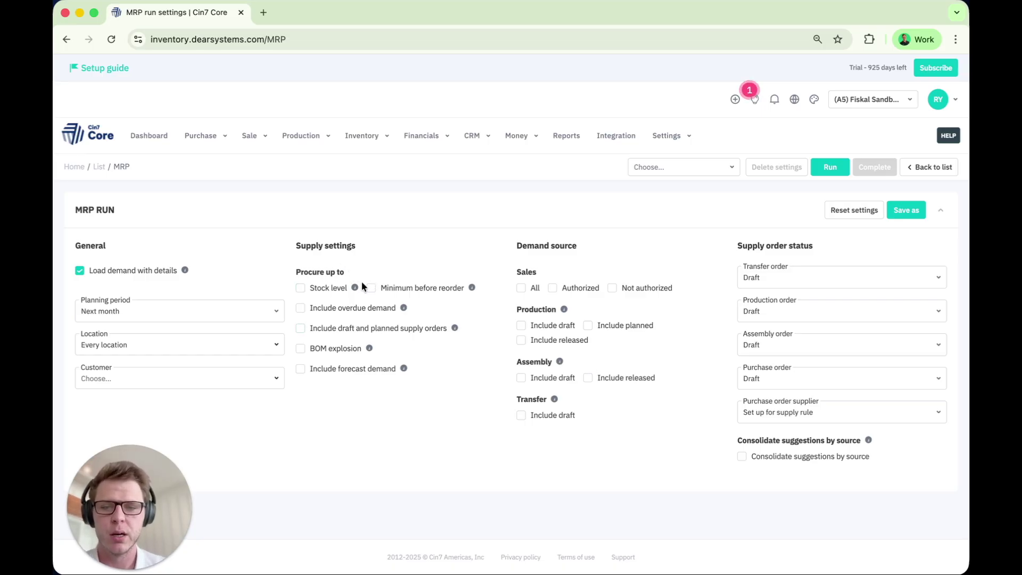
Try procuring up to Stock level and up to Minimum before reorder, and leave both options cleared
{"action": "left_click", "coordinate": [319, 288]}
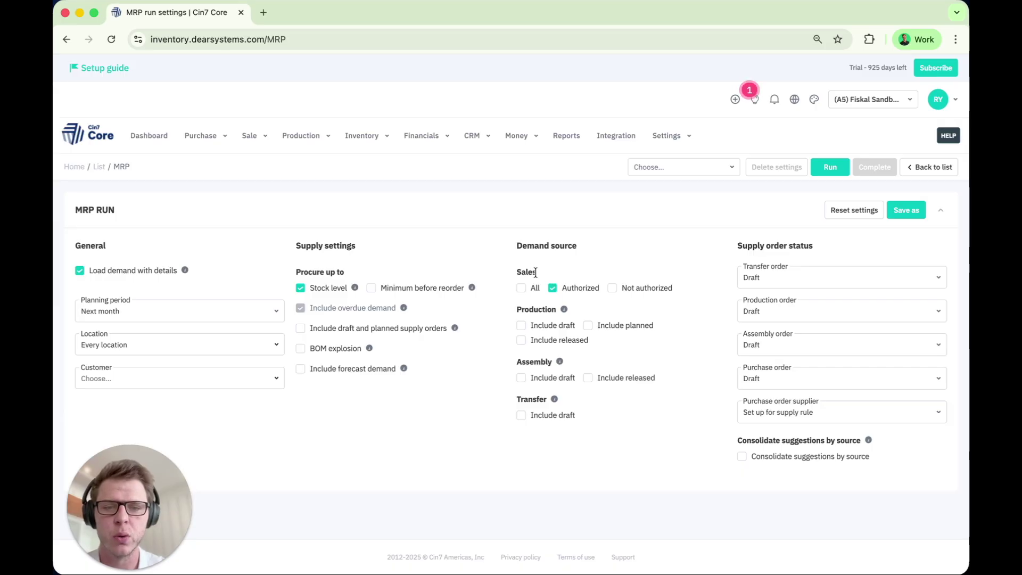
{"action": "left_click", "coordinate": [371, 289]}
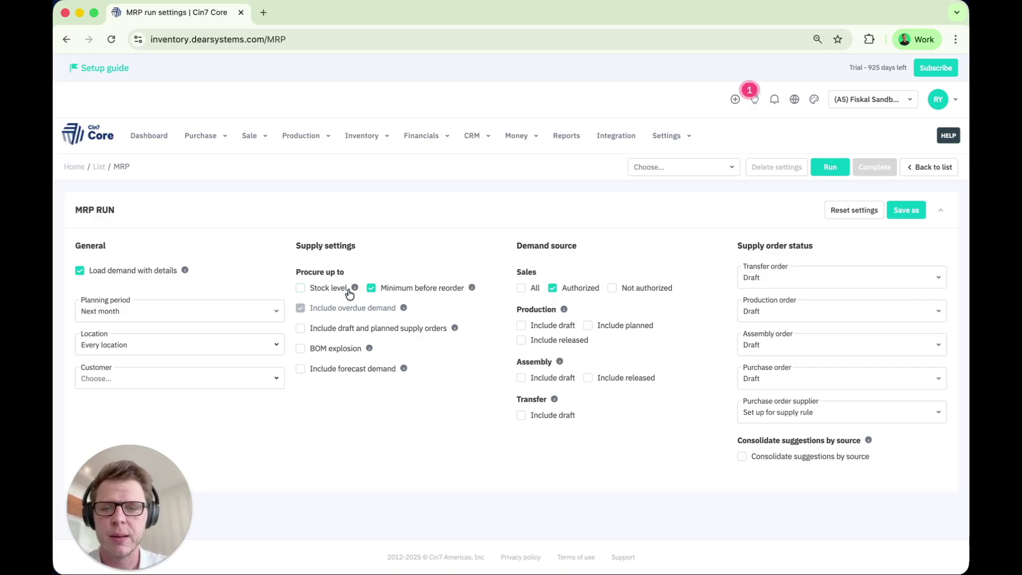
{"action": "mouse_move", "coordinate": [354, 288]}
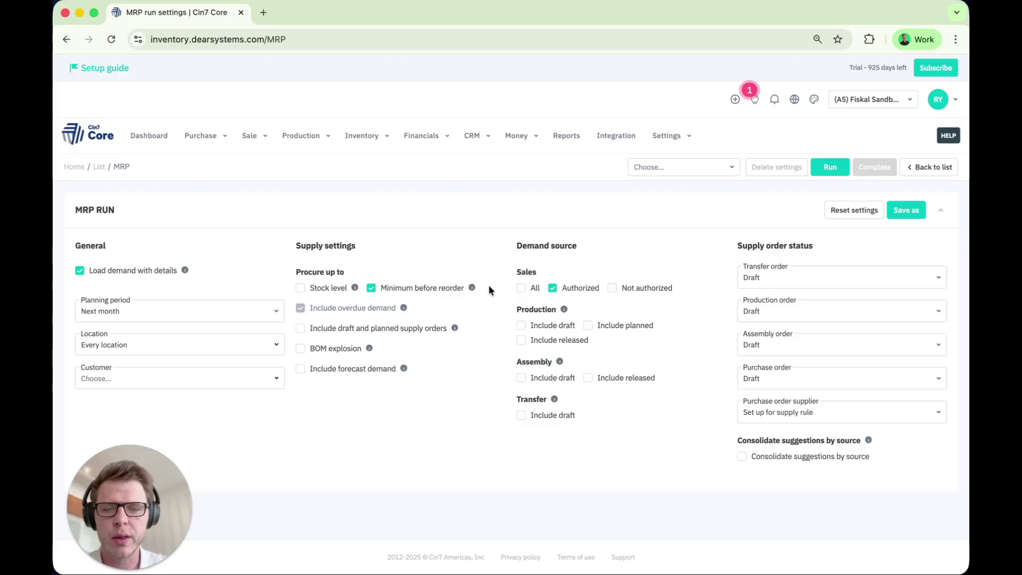
{"action": "left_click", "coordinate": [356, 289]}
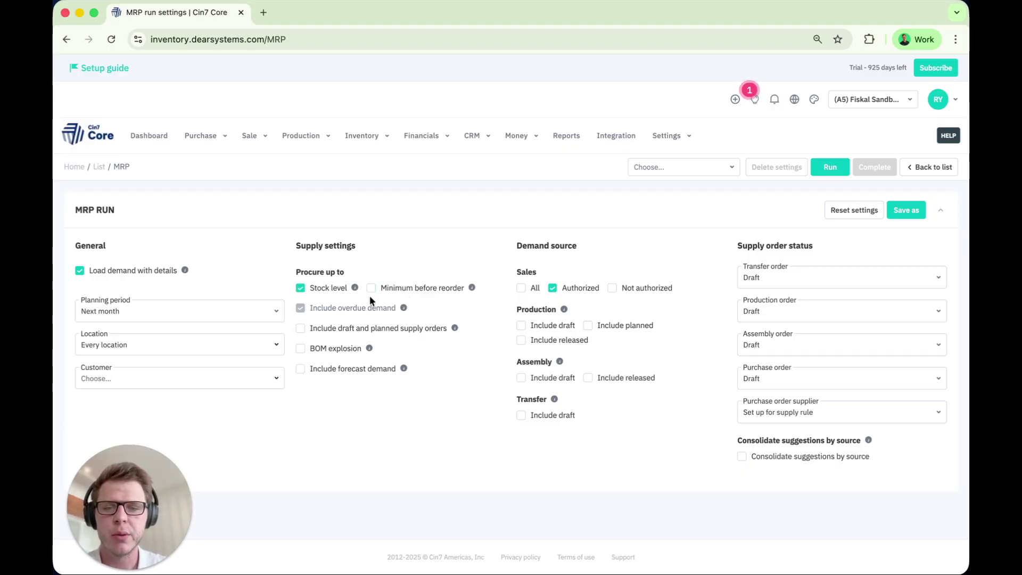
{"action": "left_click", "coordinate": [355, 289]}
{"action": "left_click", "coordinate": [356, 293]}
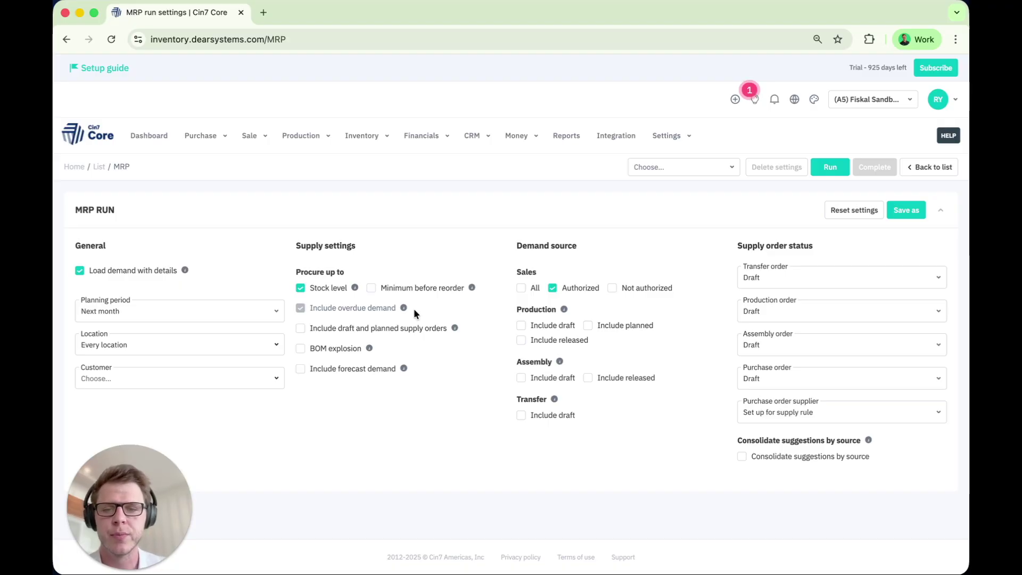
{"action": "left_click", "coordinate": [300, 288]}
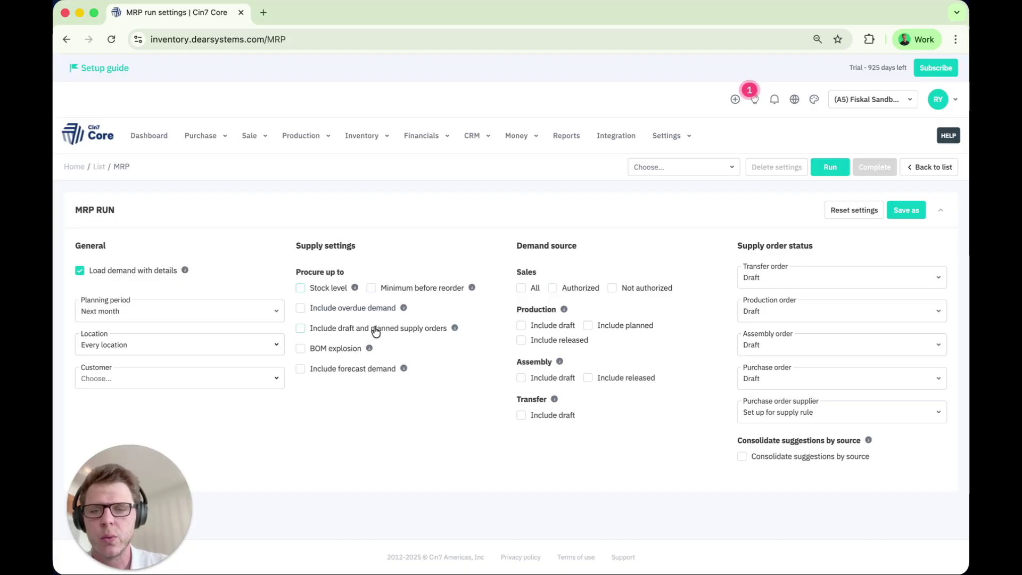
Enable BOM explosion and forecast demand in the supply settings, and disable both again
{"action": "left_click", "coordinate": [320, 353]}
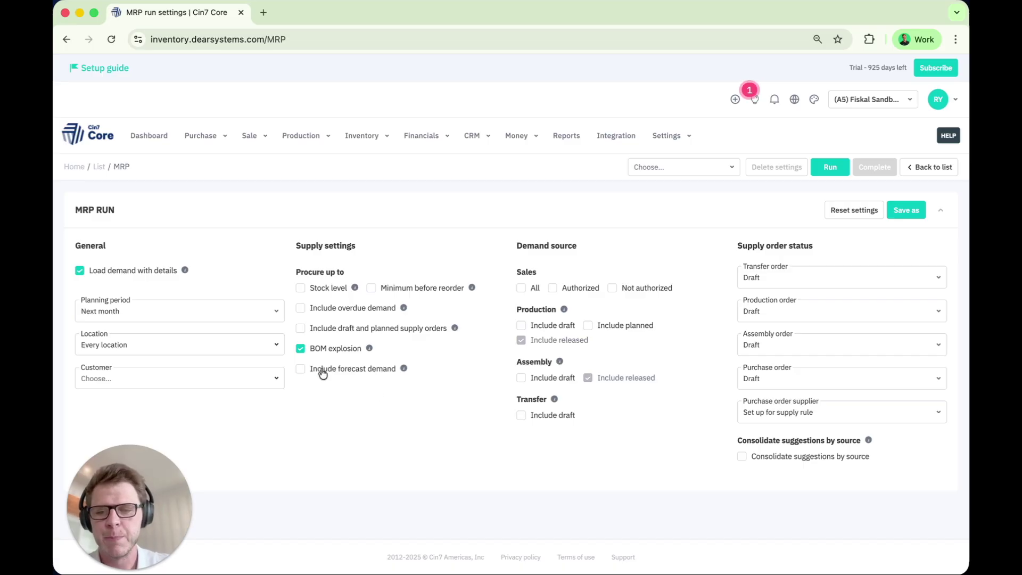
{"action": "left_click", "coordinate": [300, 370]}
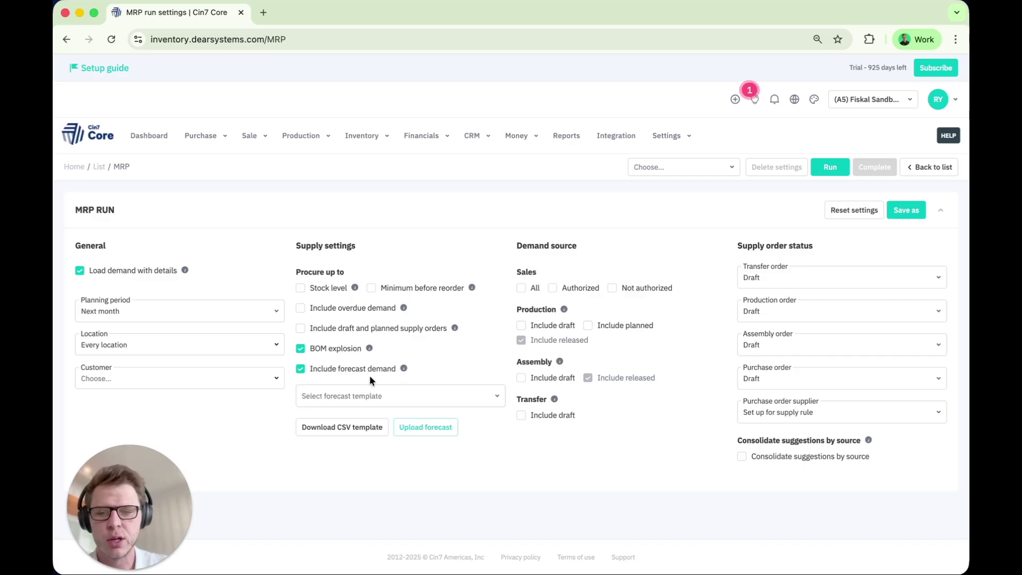
{"action": "left_click", "coordinate": [300, 349]}
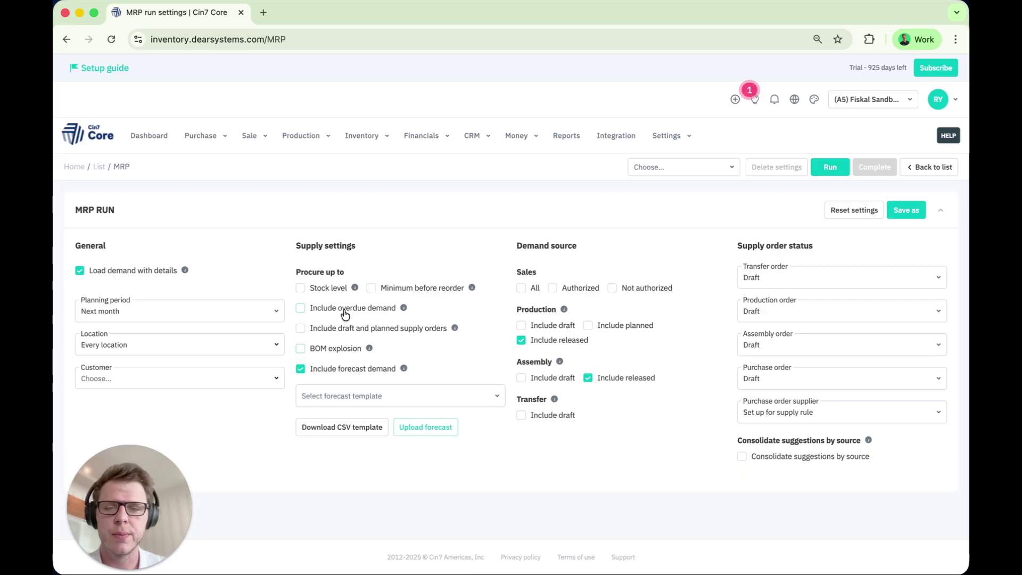
{"action": "left_click", "coordinate": [301, 369]}
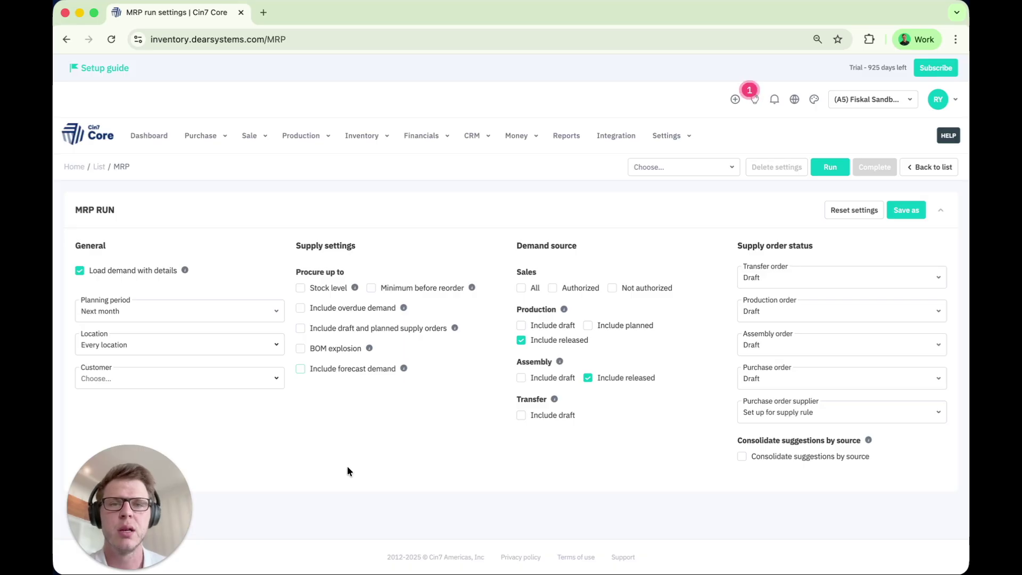
Try including forecast demand with the Default template, cancel the CSV template download, and exclude forecast demand again
{"action": "left_click", "coordinate": [301, 369]}
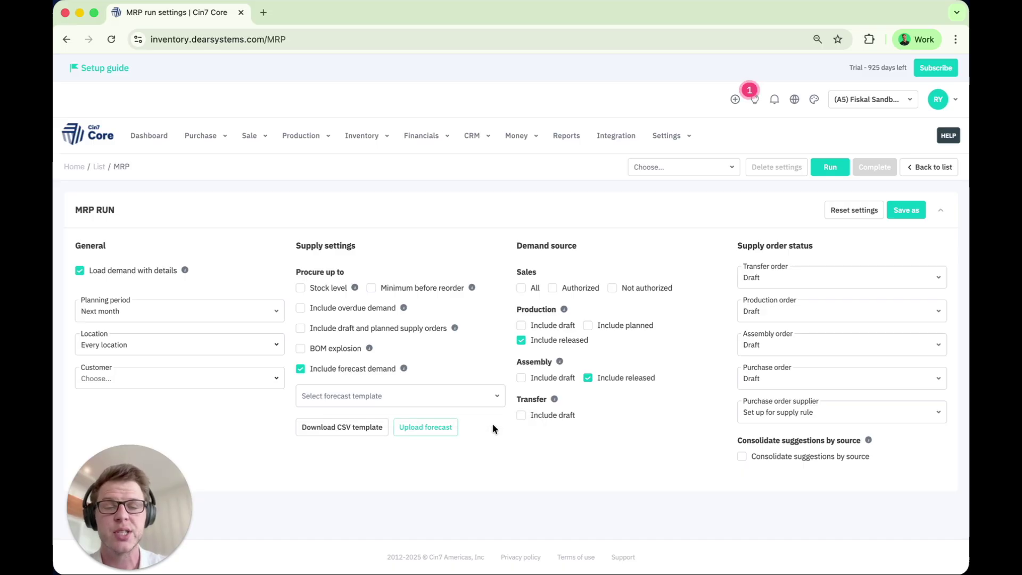
{"action": "left_click", "coordinate": [482, 396]}
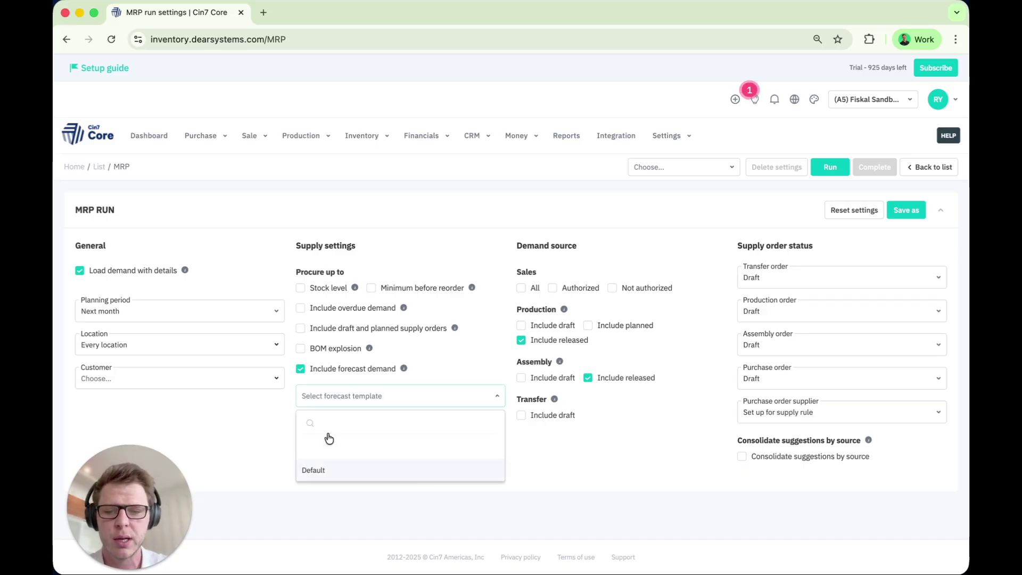
{"action": "left_click", "coordinate": [329, 472]}
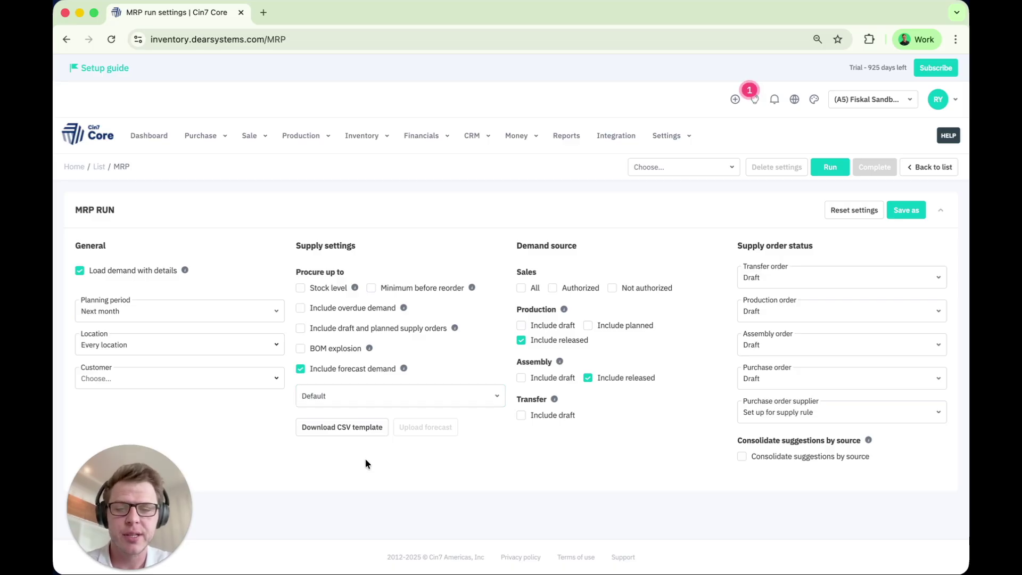
{"action": "left_click", "coordinate": [342, 432]}
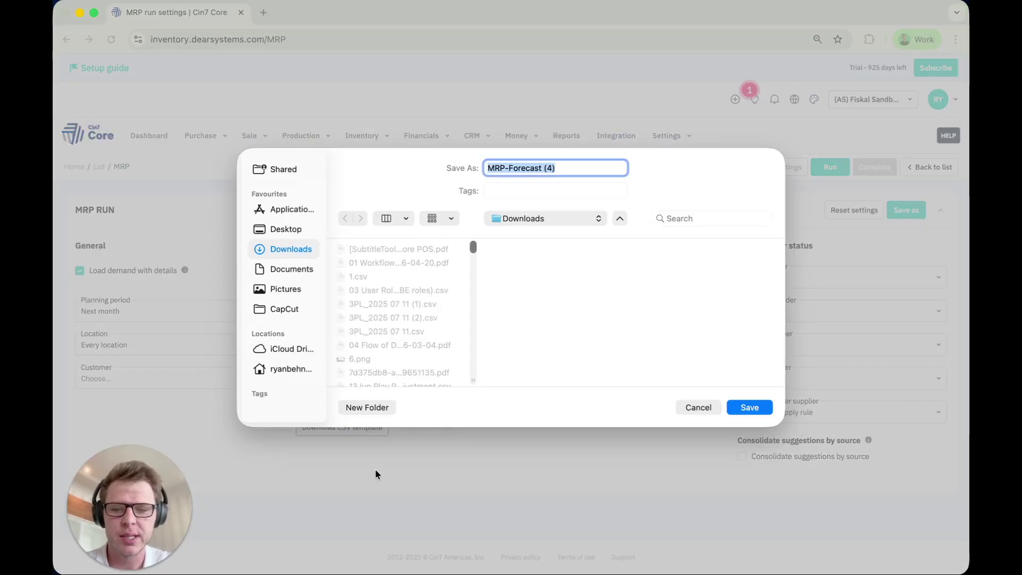
{"action": "left_click", "coordinate": [698, 409]}
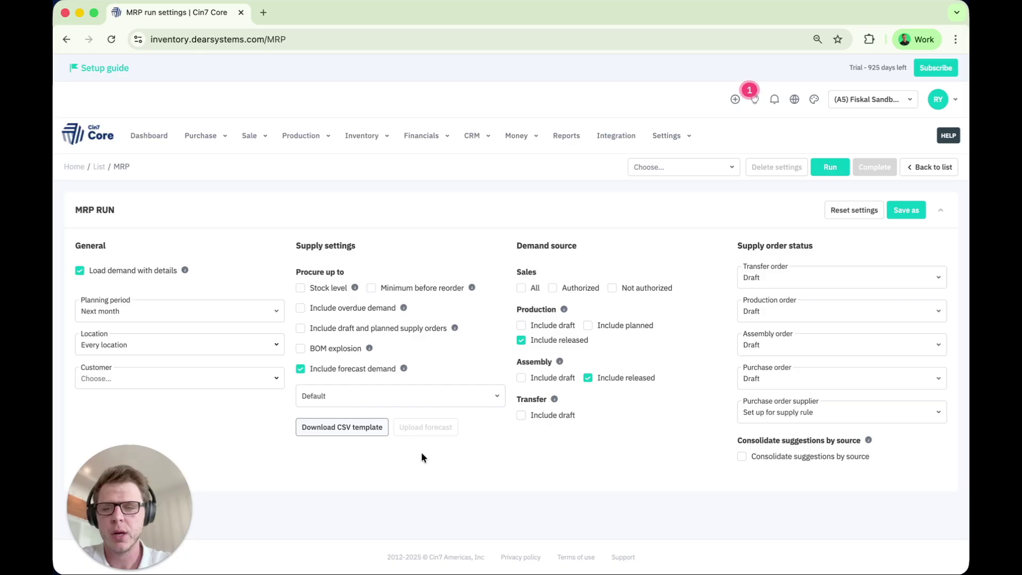
{"action": "left_click", "coordinate": [300, 368]}
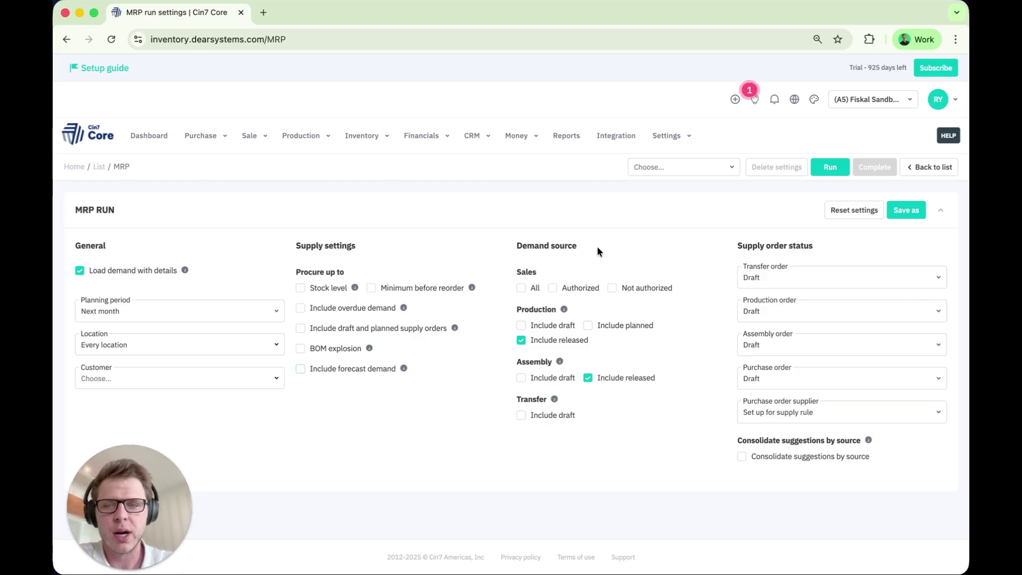
Try All and Authorized as the sales demand source for the MRP run
{"action": "left_click", "coordinate": [521, 290]}
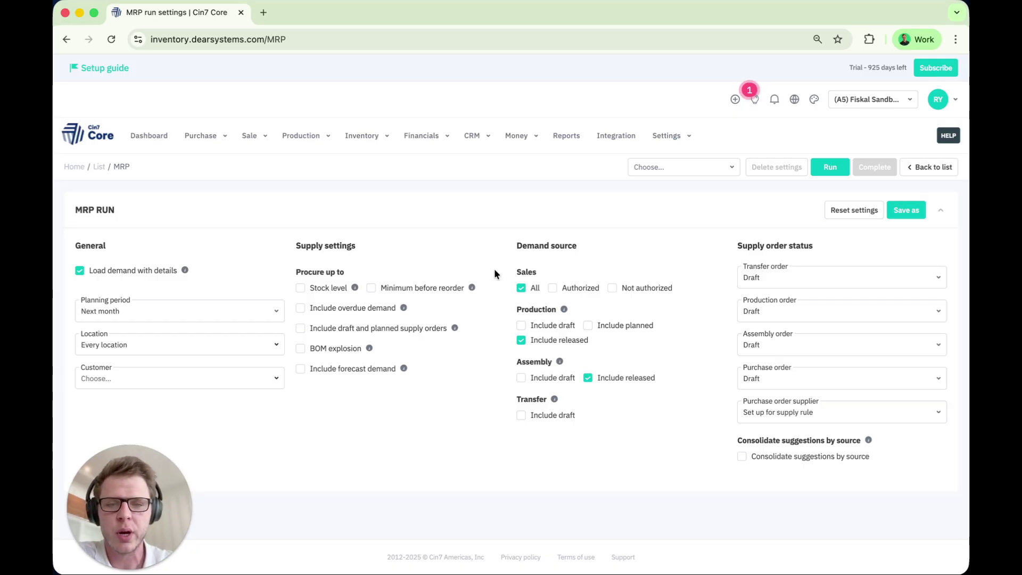
{"action": "left_click", "coordinate": [533, 296]}
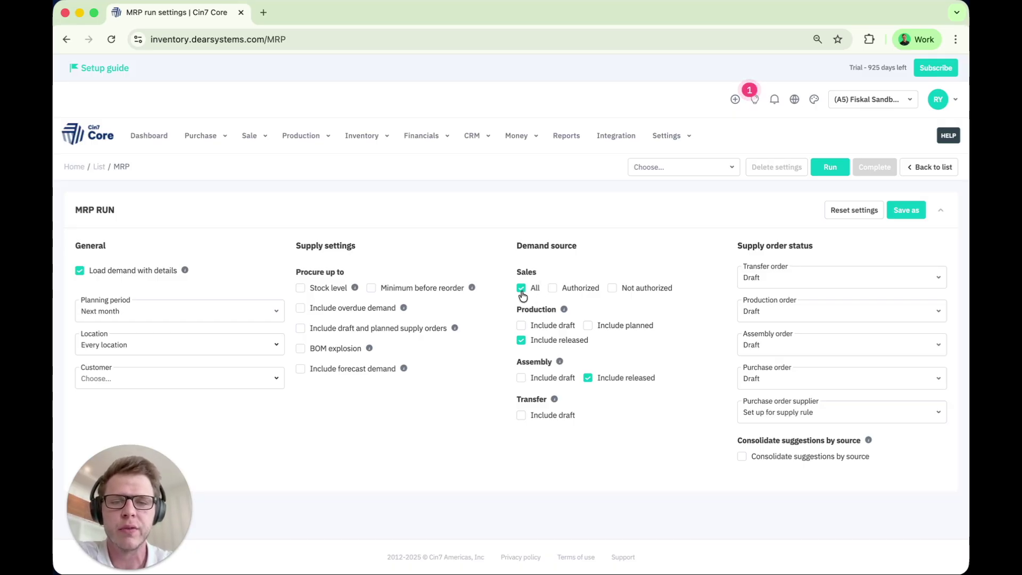
{"action": "left_click", "coordinate": [554, 293]}
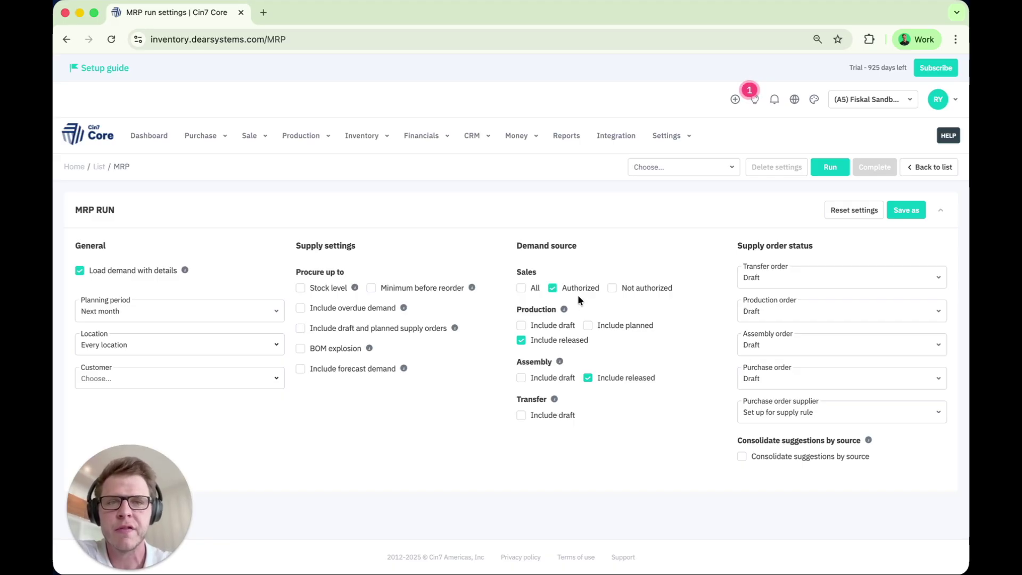
Include overdue demand in the supply settings, and try Not authorized as the sales demand source before clearing it
{"action": "left_click", "coordinate": [300, 309]}
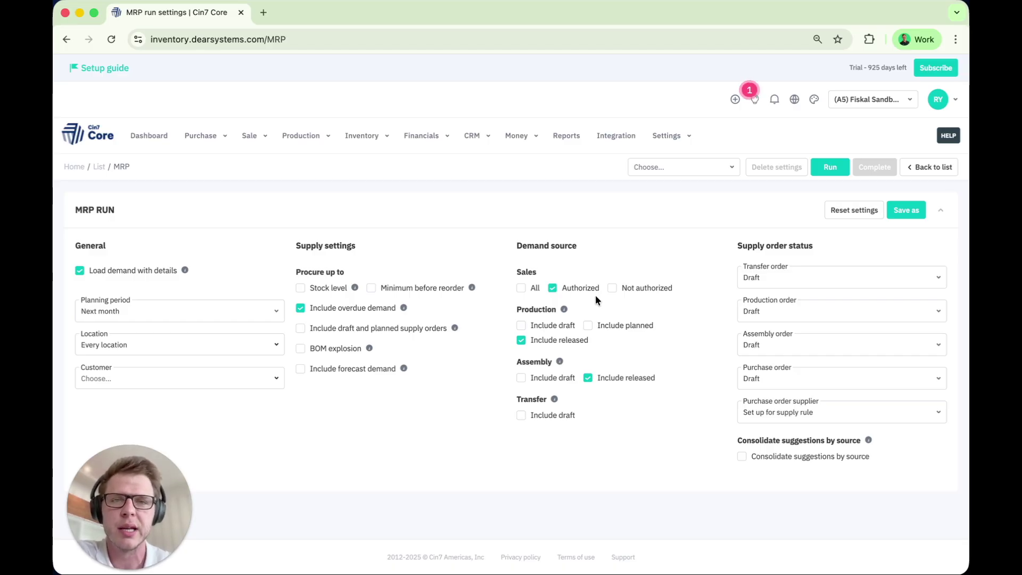
{"action": "left_click", "coordinate": [612, 287]}
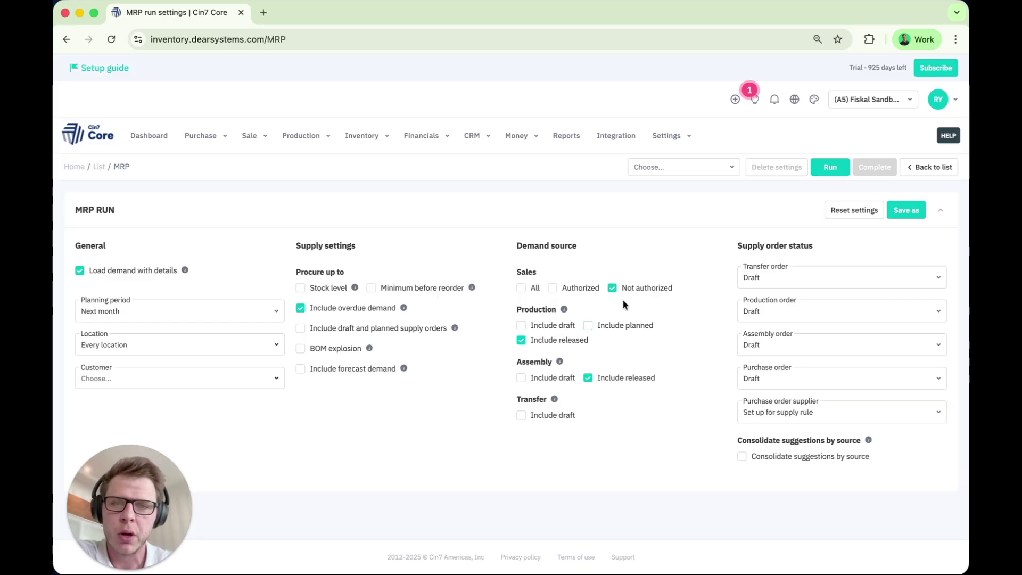
{"action": "left_click", "coordinate": [613, 290]}
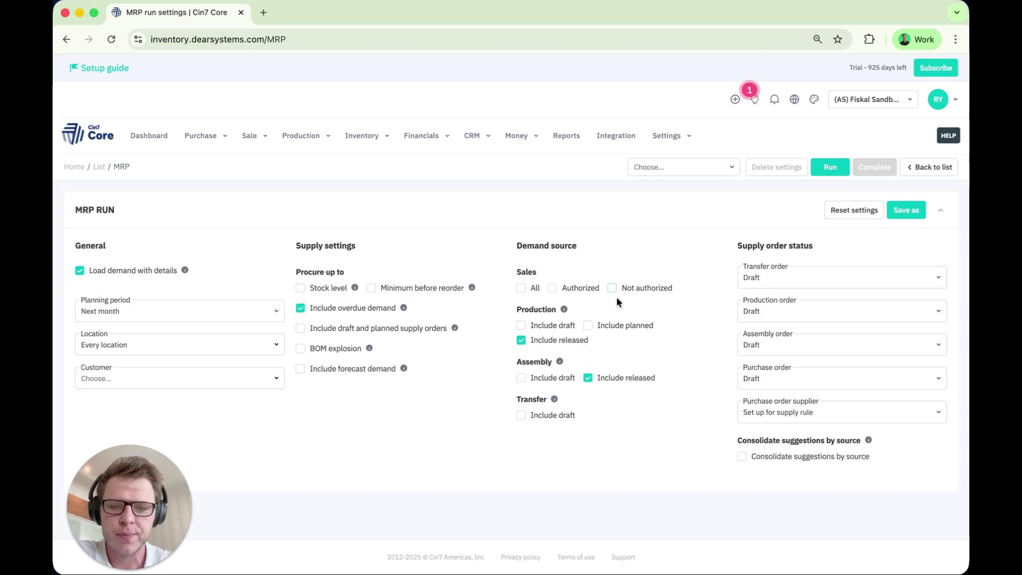
Exclude released production orders and released assembly orders from the MRP run's demand source
{"action": "mouse_move", "coordinate": [565, 312]}
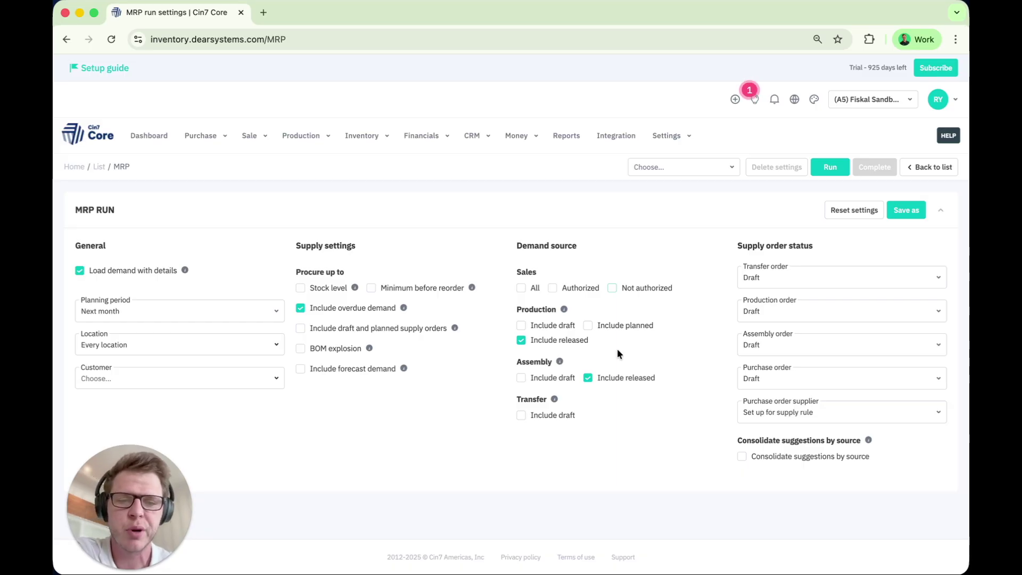
{"action": "left_click", "coordinate": [521, 340]}
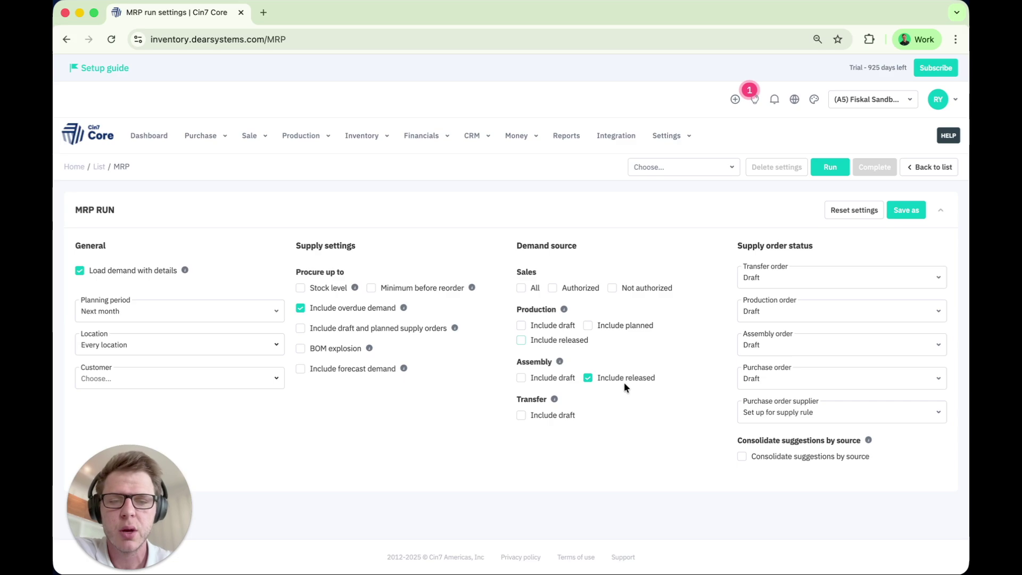
{"action": "left_click", "coordinate": [588, 379]}
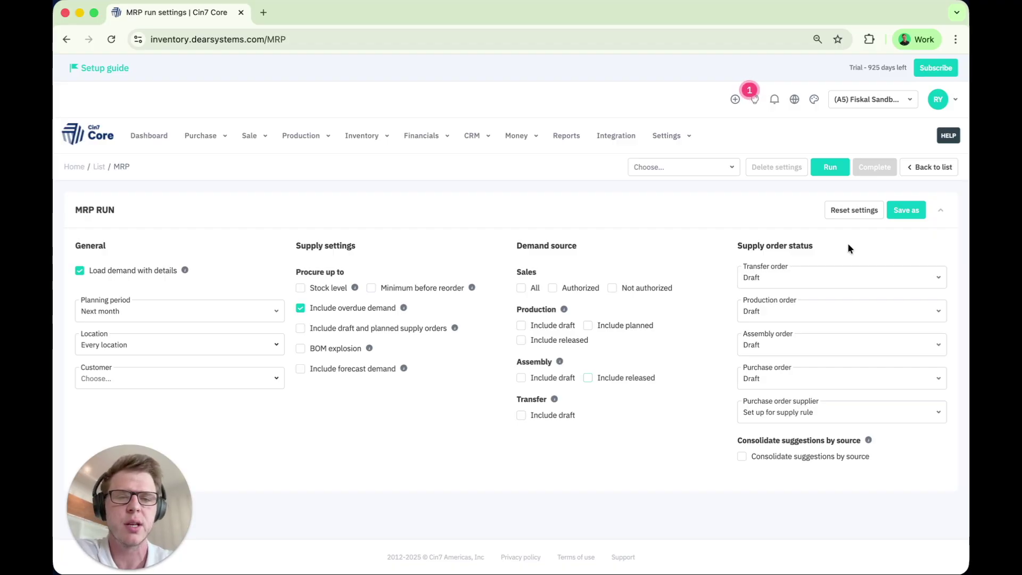
Review the status options for transfer orders and the purchase order supplier options in the supply order status settings
{"action": "left_click", "coordinate": [938, 279]}
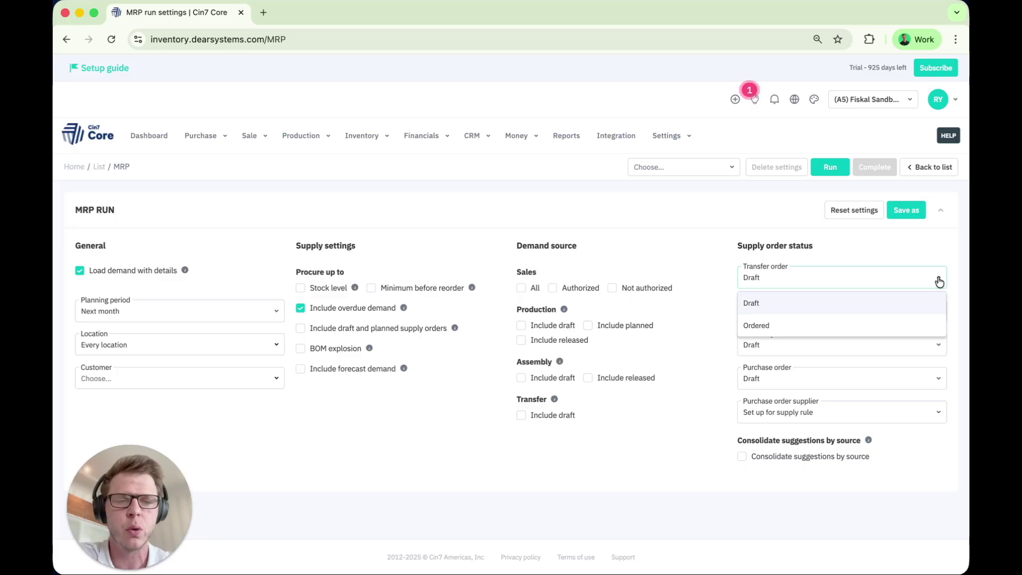
{"action": "left_click", "coordinate": [938, 282]}
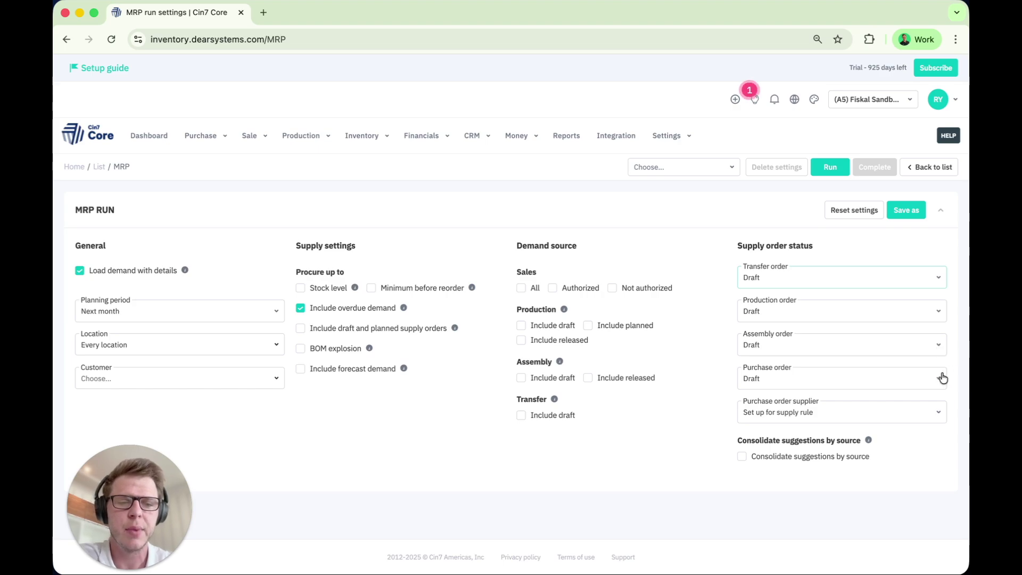
{"action": "left_click", "coordinate": [943, 415]}
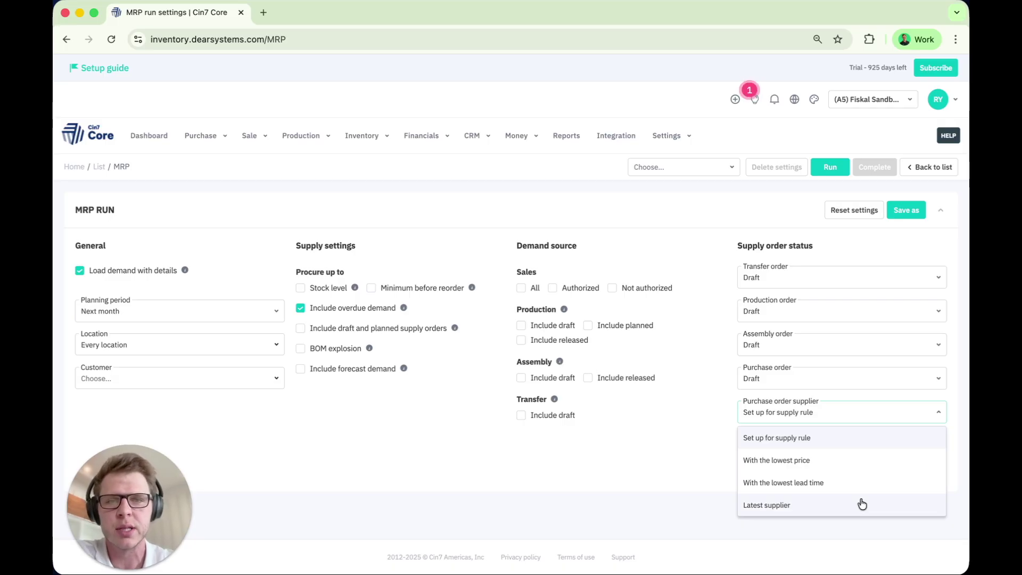
{"action": "left_click", "coordinate": [679, 484]}
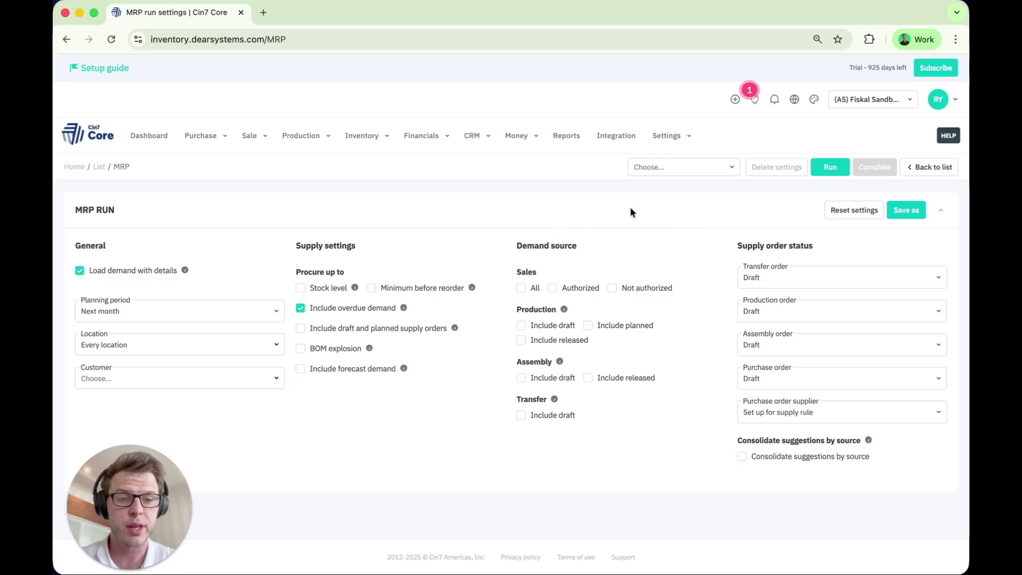
Save the MRP run settings as a parameters set named "Test 1" and check the list of saved sets
{"action": "left_click", "coordinate": [905, 217]}
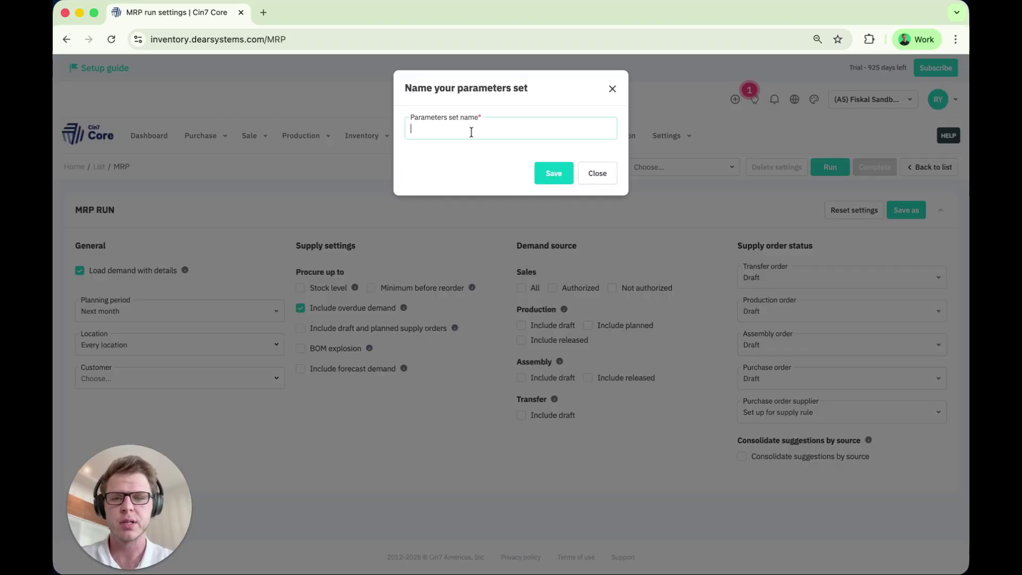
{"action": "type", "text": "Test 1"}
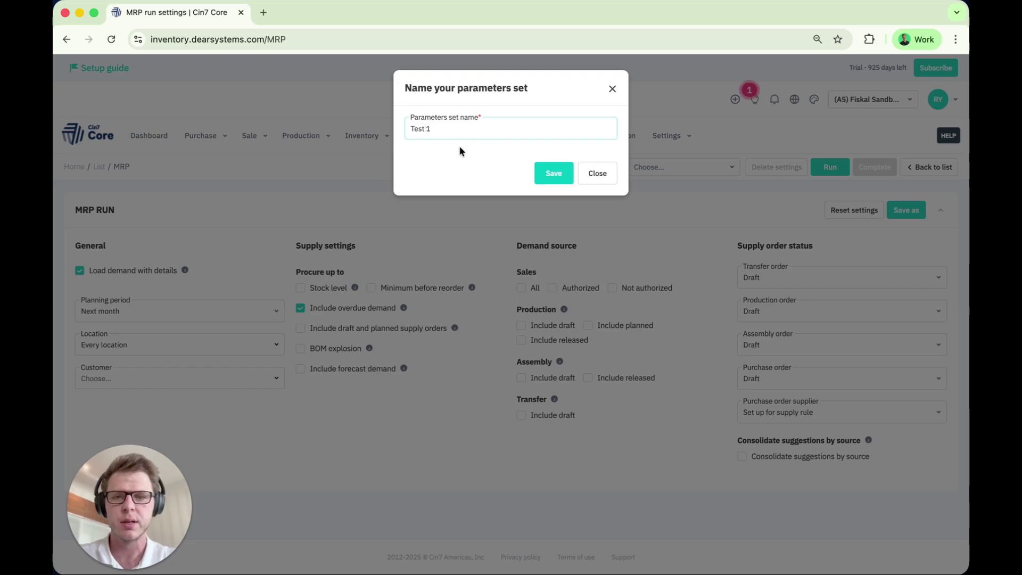
{"action": "left_click", "coordinate": [558, 186]}
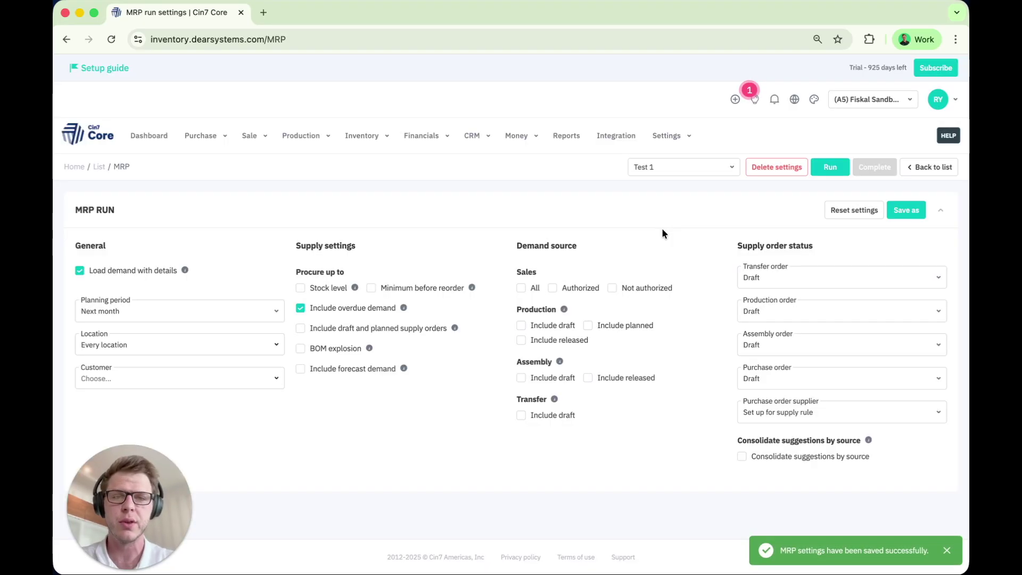
{"action": "left_click", "coordinate": [735, 168]}
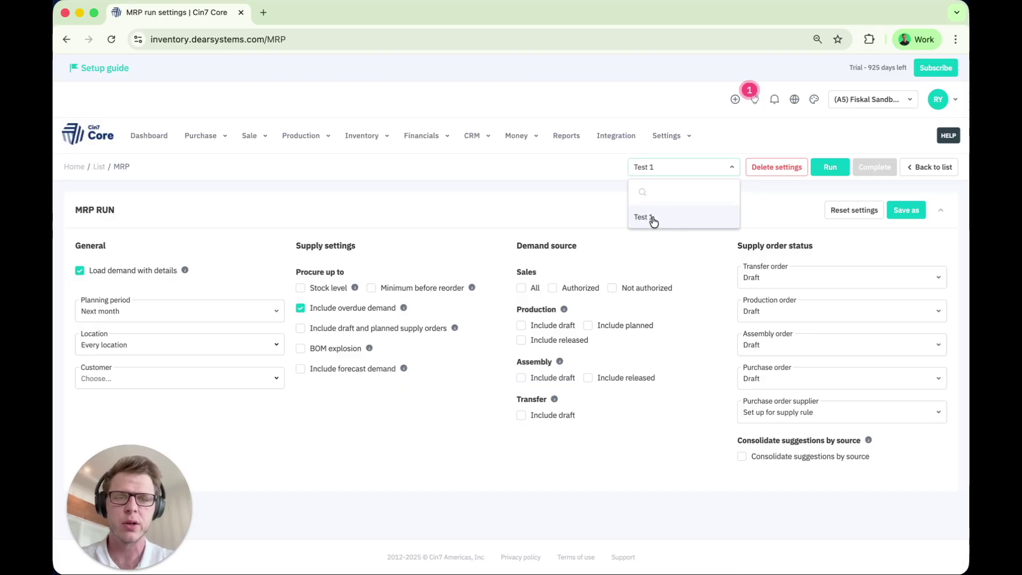
{"action": "left_click", "coordinate": [545, 183]}
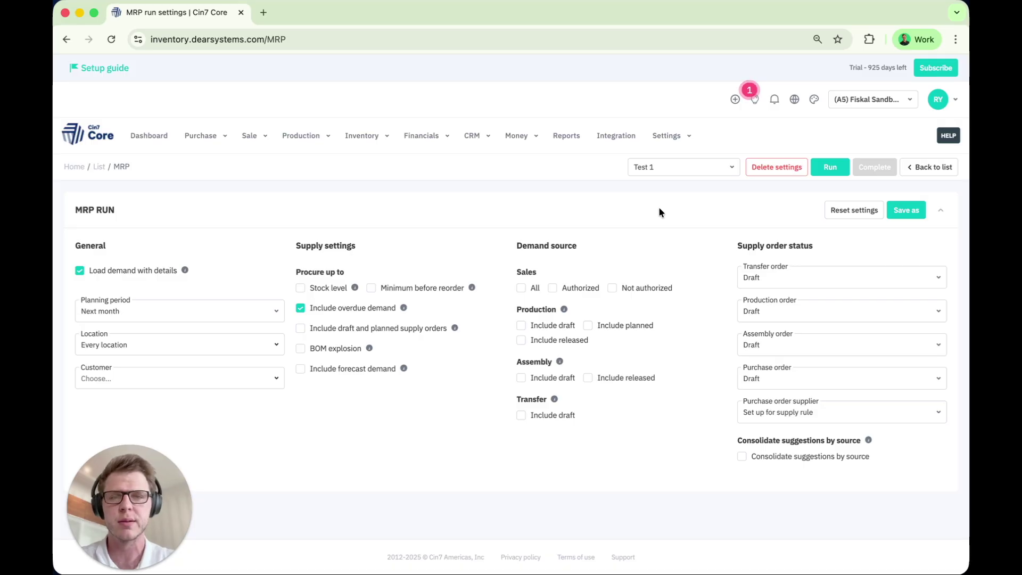